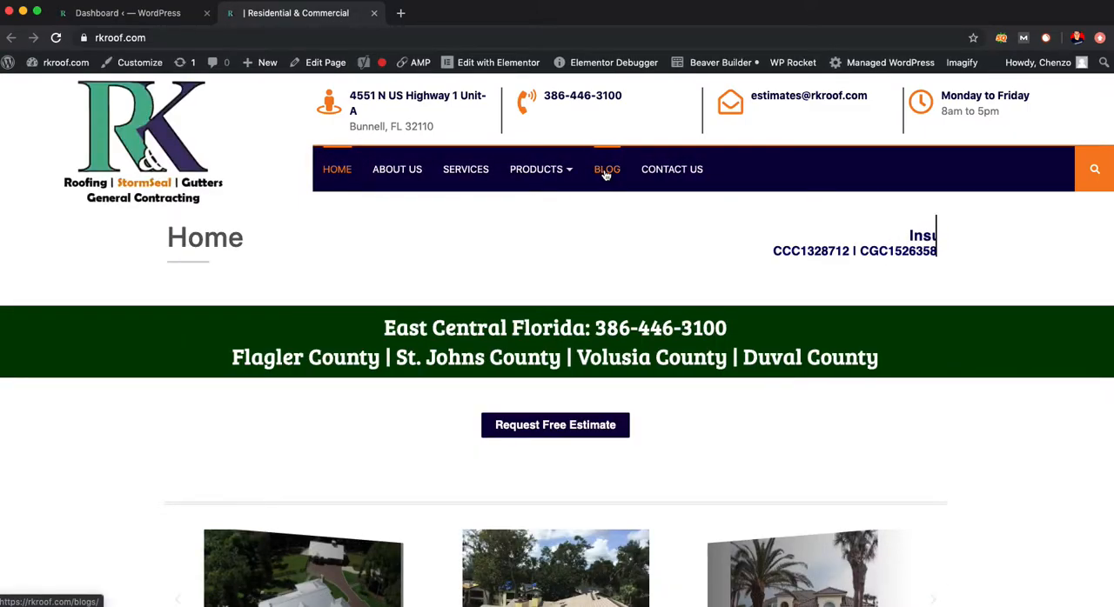
- Open the website's Blog page and check which posts and categories it shows
{"action": "left_click", "coordinate": [607, 171]}
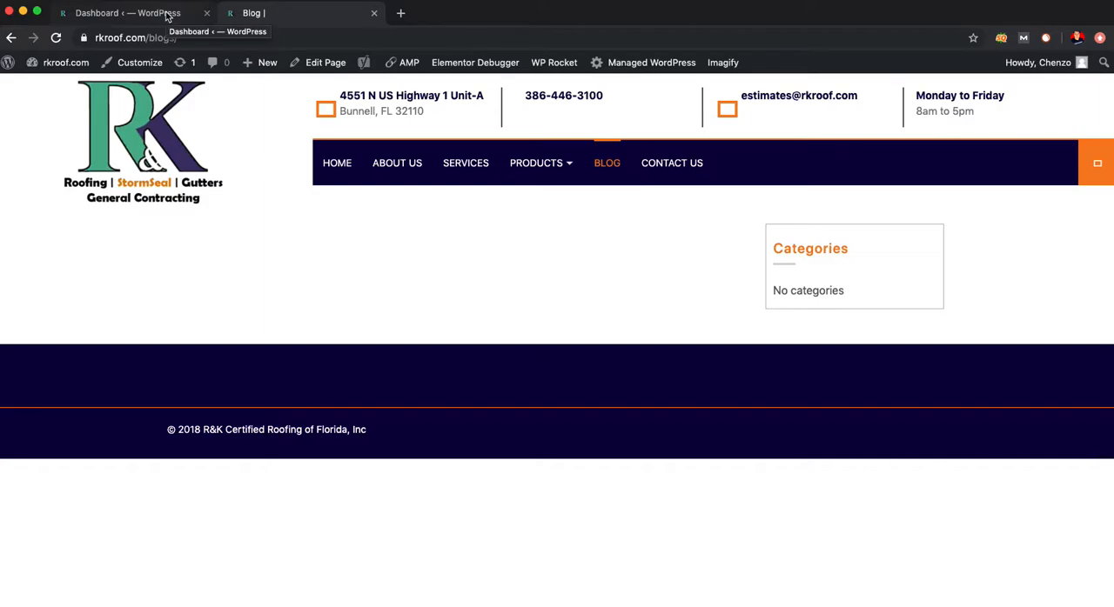
{"action": "left_click_drag", "start_coordinate": [148, 37], "coordinate": [59, 38]}
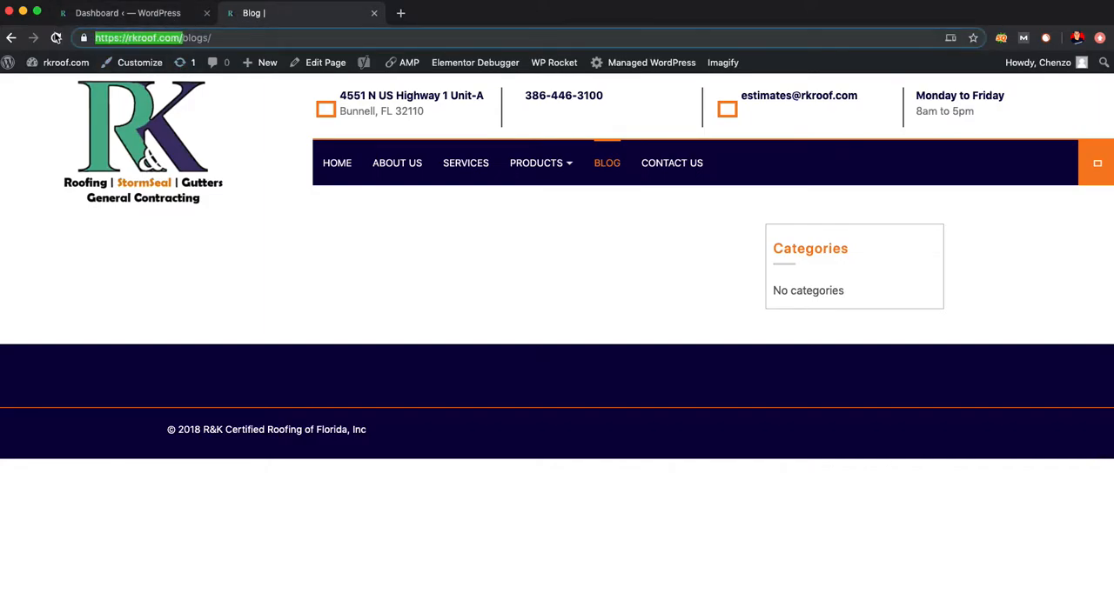
- Return to the WordPress dashboard and start a new post in a separate browser tab
{"action": "left_click", "coordinate": [166, 19]}
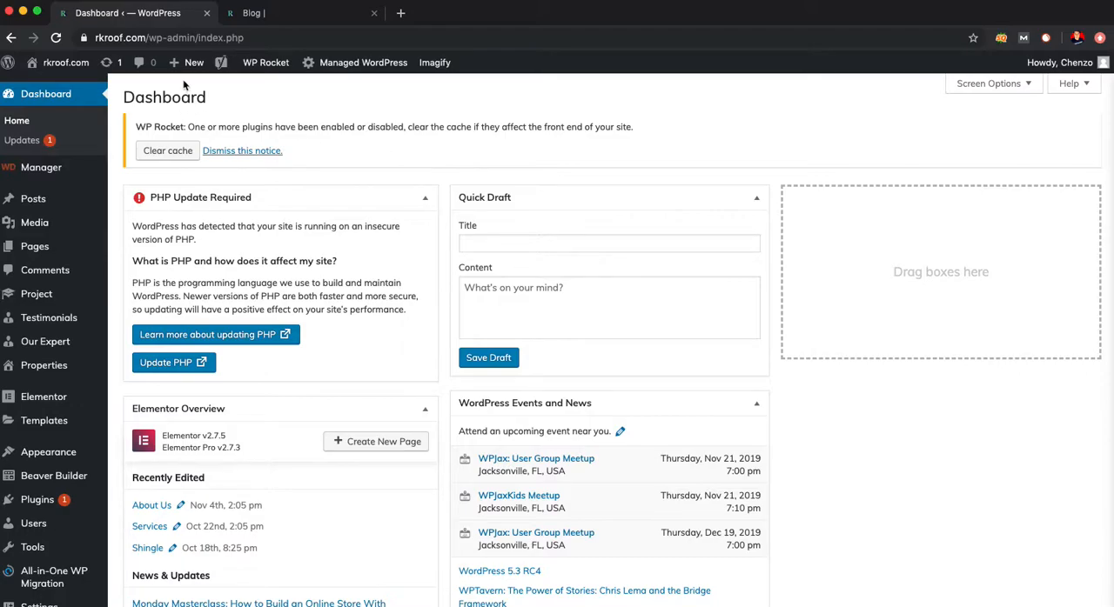
{"action": "mouse_move", "coordinate": [189, 69]}
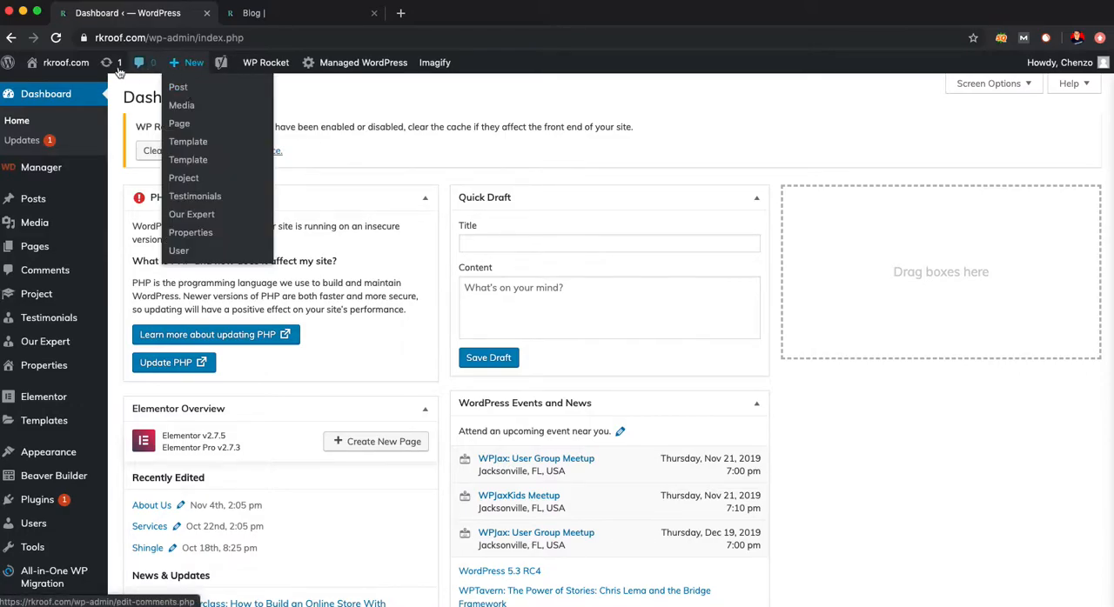
{"action": "mouse_move", "coordinate": [59, 201]}
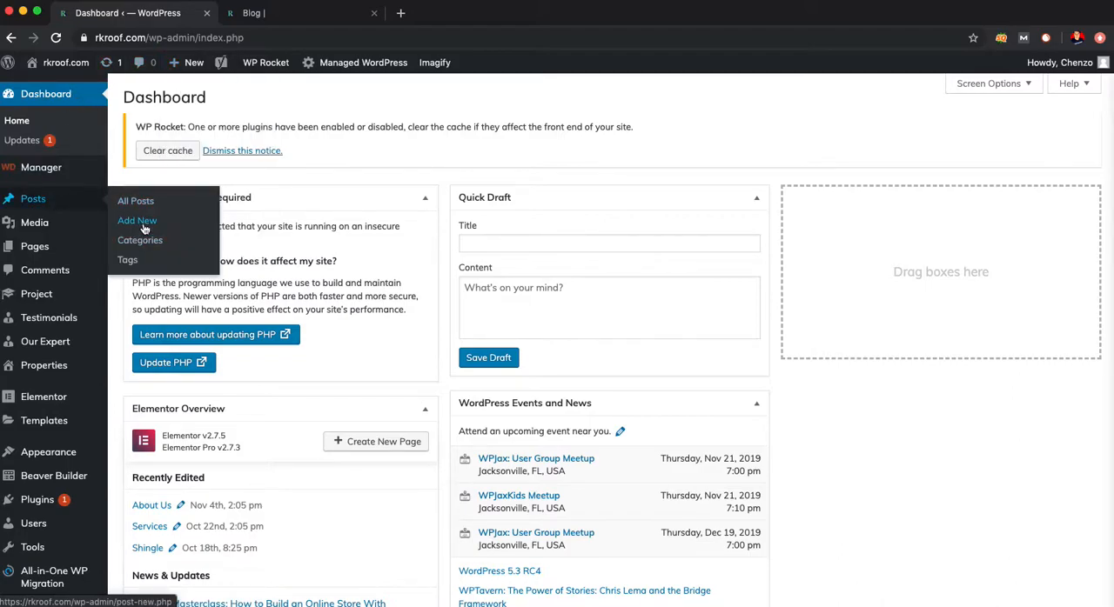
{"action": "left_click", "coordinate": [184, 106], "text": "super"}
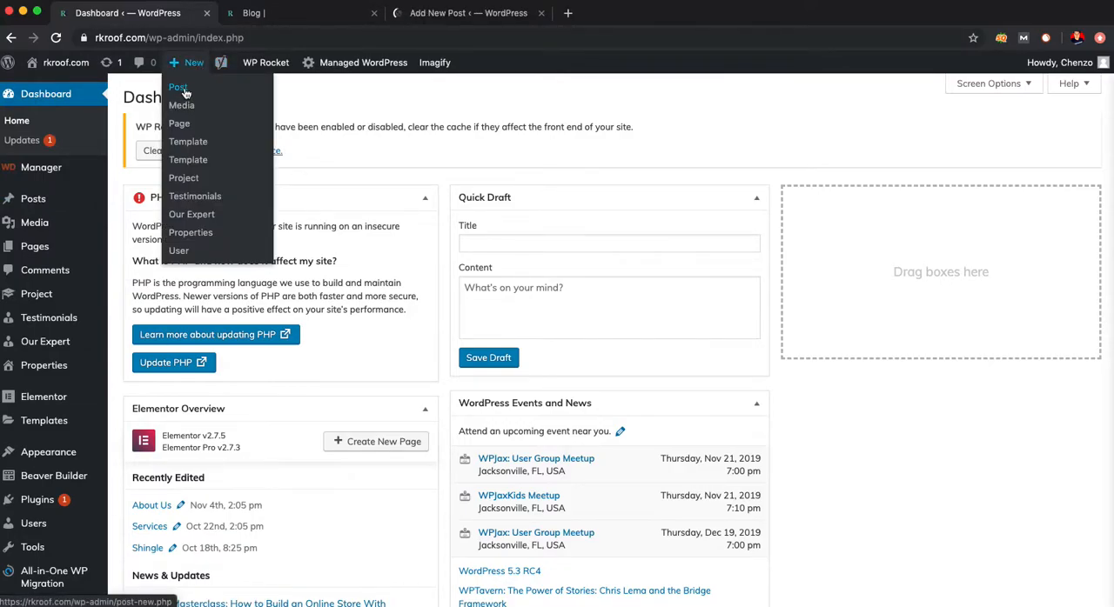
{"action": "left_click", "coordinate": [430, 14]}
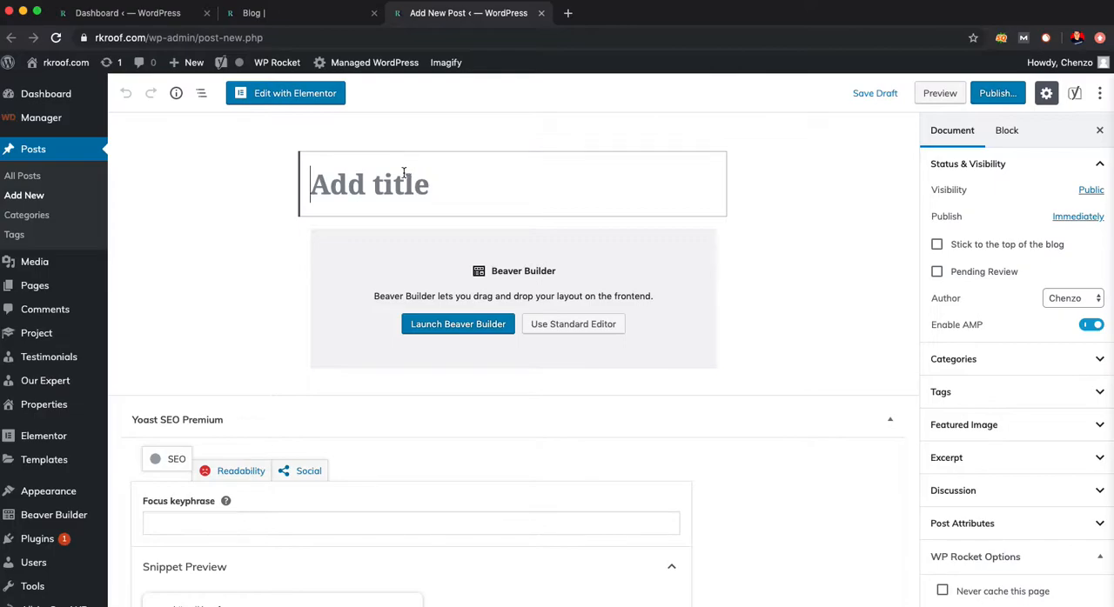
- Title the post "Test", choose the standard editor and write the paragraph "Test Test Test Test Test"
{"action": "type", "text": "Test"}
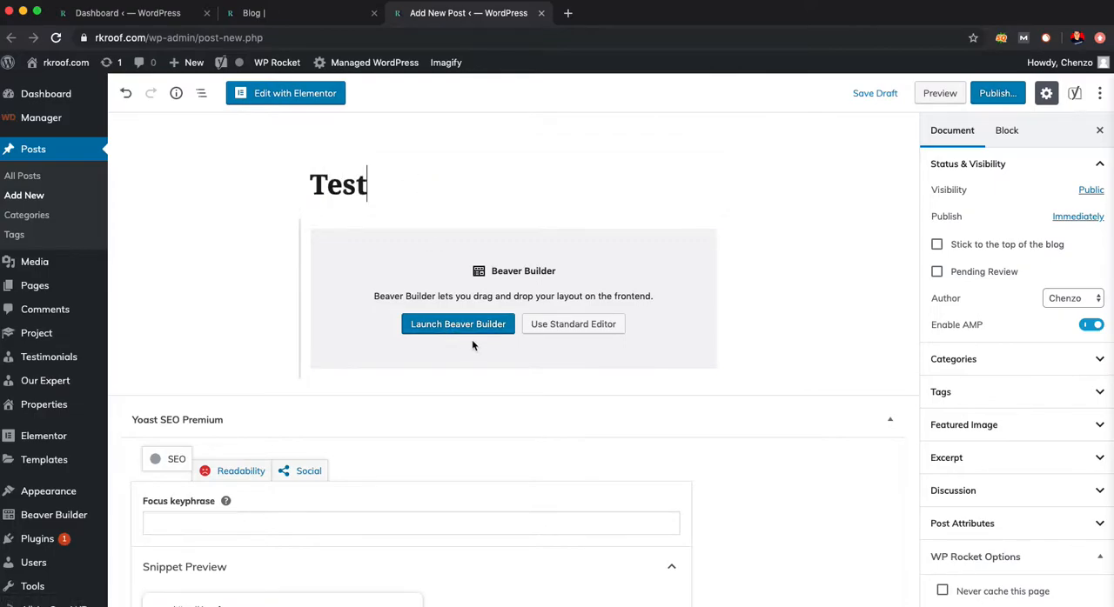
{"action": "left_click", "coordinate": [555, 330]}
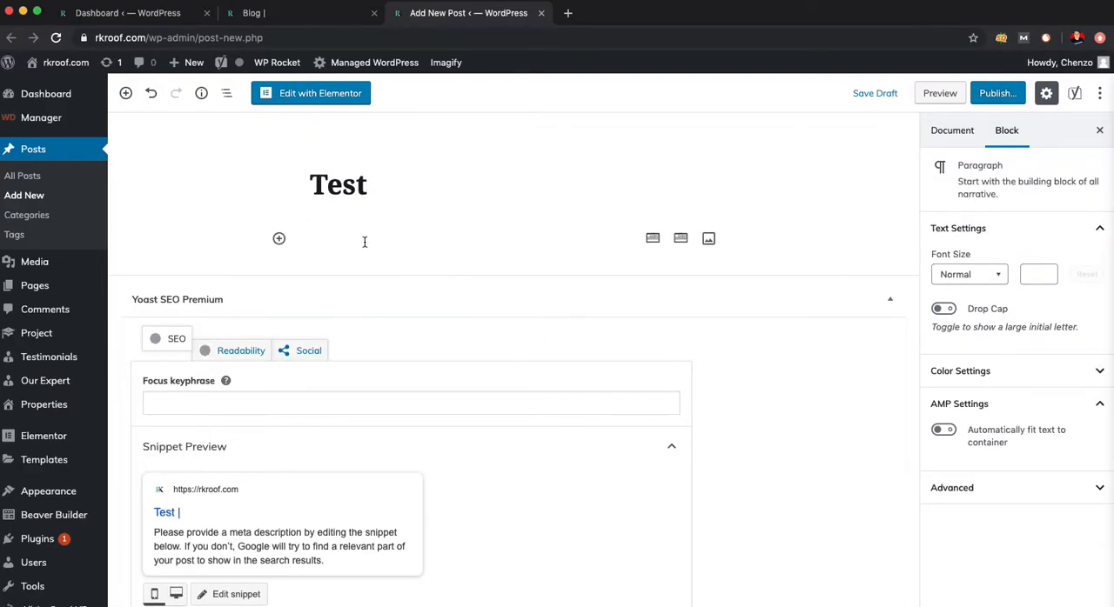
{"action": "type", "text": "Test"}
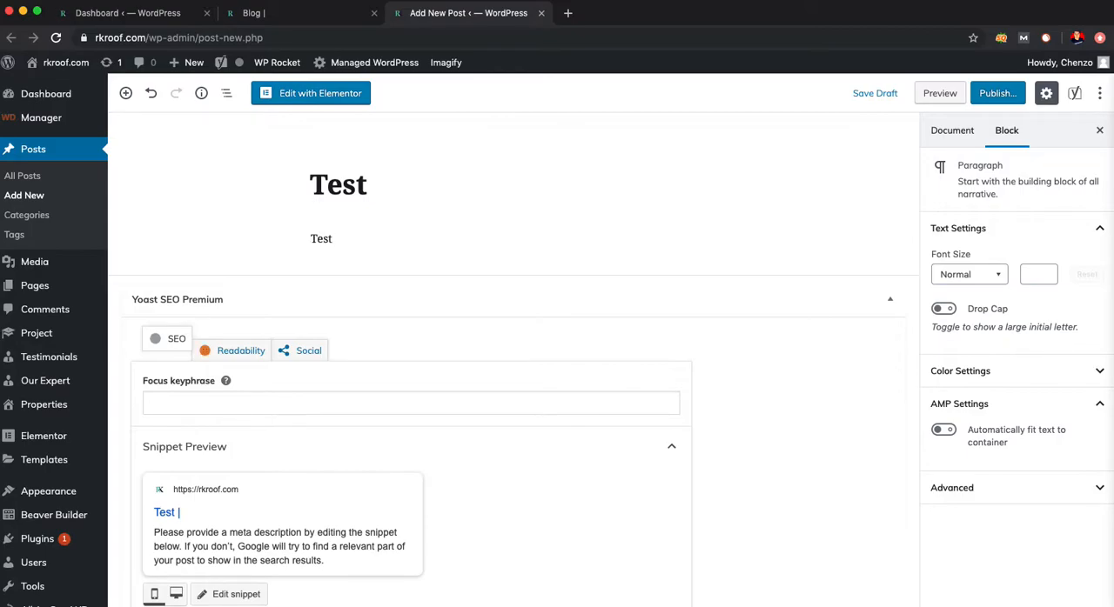
{"action": "double_click", "coordinate": [368, 241]}
{"action": "left_click", "coordinate": [372, 241]}
{"action": "type", "text": "Test Test Test Test"}
{"action": "key", "text": "super+space"}
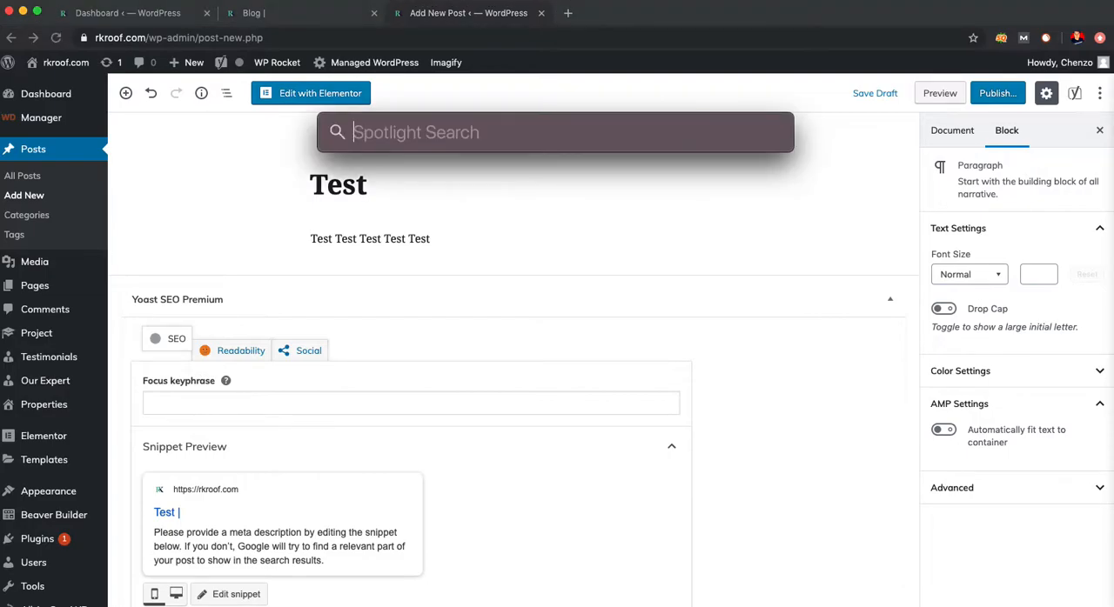
{"action": "key", "text": "Escape"}
{"action": "left_click", "coordinate": [380, 239]}
{"action": "left_click_drag", "start_coordinate": [437, 240], "coordinate": [408, 240]}
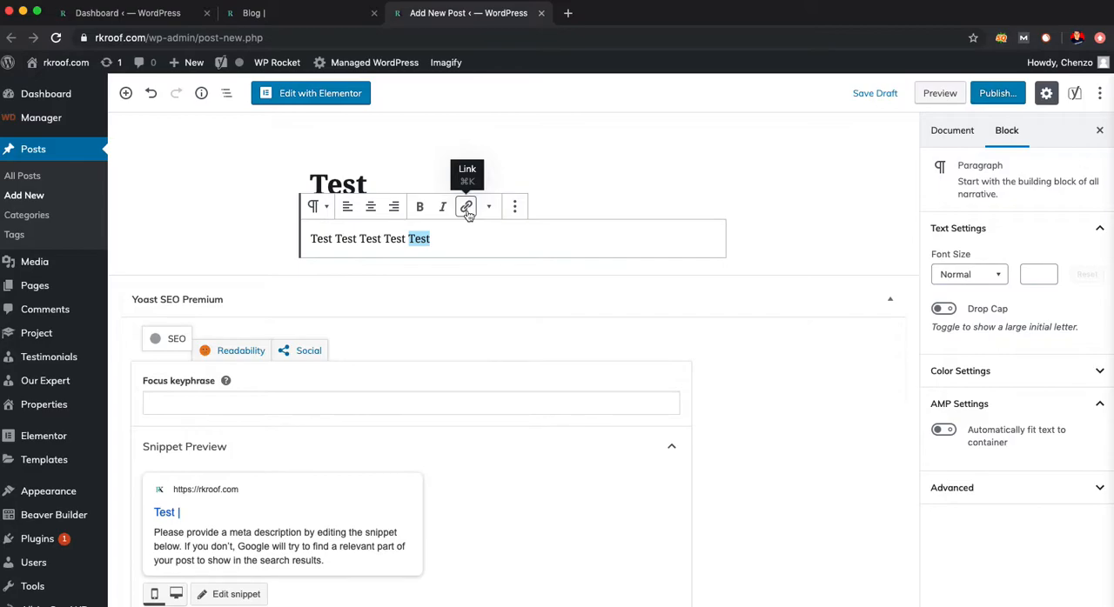
{"action": "left_click", "coordinate": [449, 239]}
- Set the post's Yoast SEO focus keyphrase to "Test"
{"action": "scroll", "coordinate": [321, 348], "scroll_direction": "down", "scroll_amount": 2}
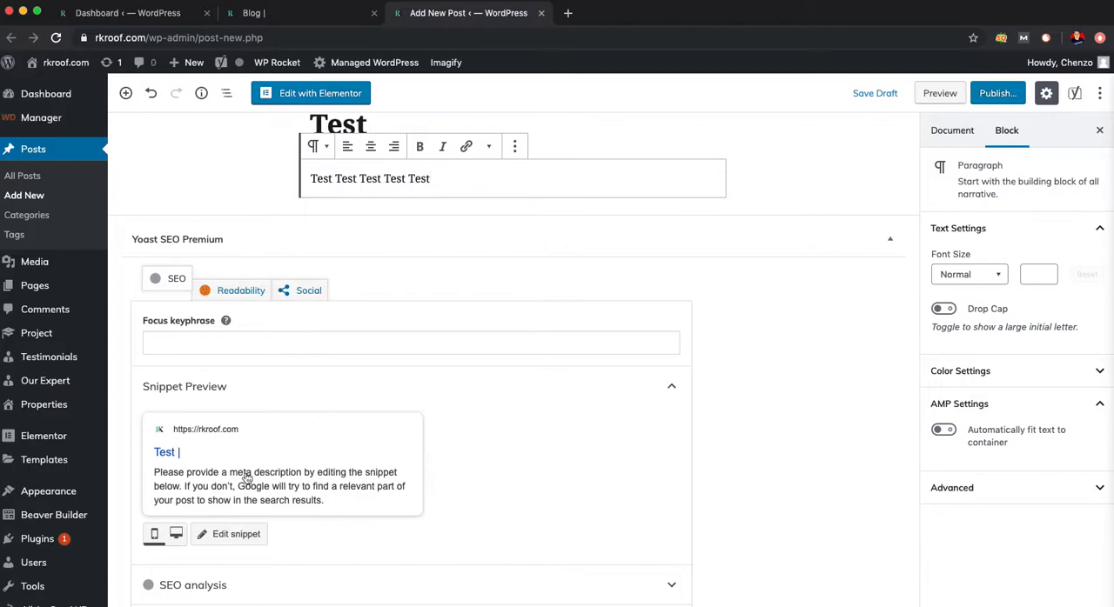
{"action": "left_click", "coordinate": [205, 342]}
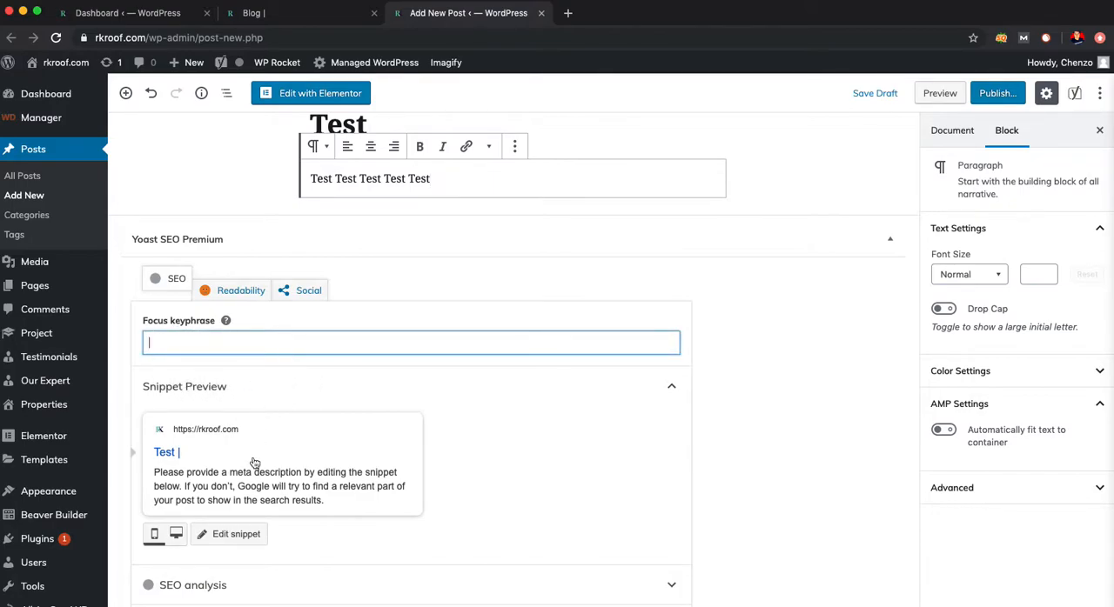
{"action": "scroll", "coordinate": [256, 461], "scroll_direction": "down", "scroll_amount": 1}
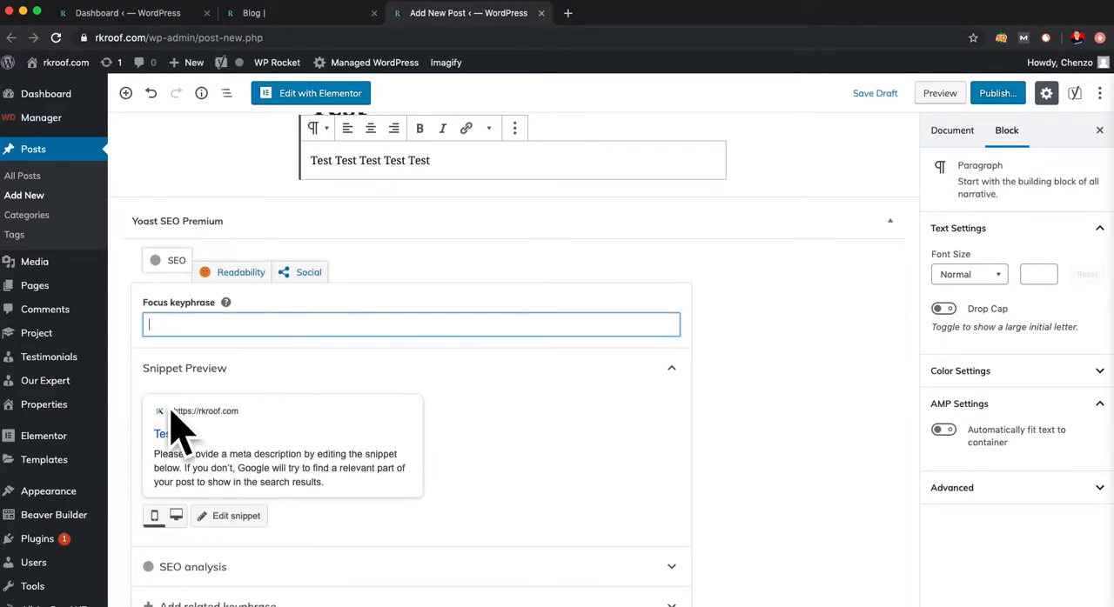
{"action": "type", "text": "Test"}
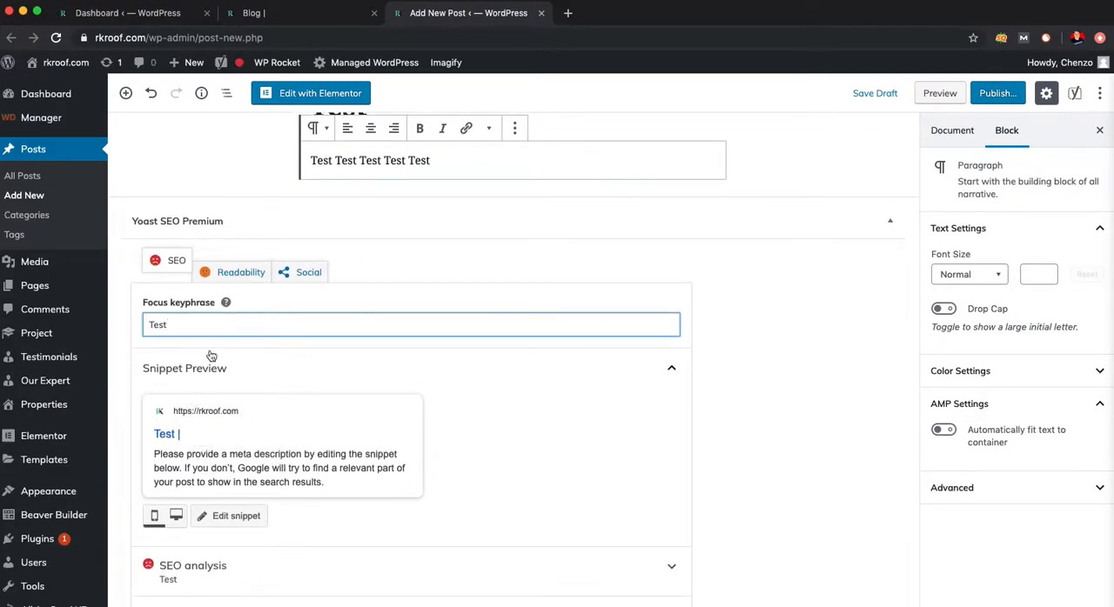
- Examine the post's Yoast snippet preview, SEO analysis and related keyphrase sections, plus the SEMrush SEO Writing Assistant
{"action": "scroll", "coordinate": [208, 440], "scroll_direction": "down", "scroll_amount": 5}
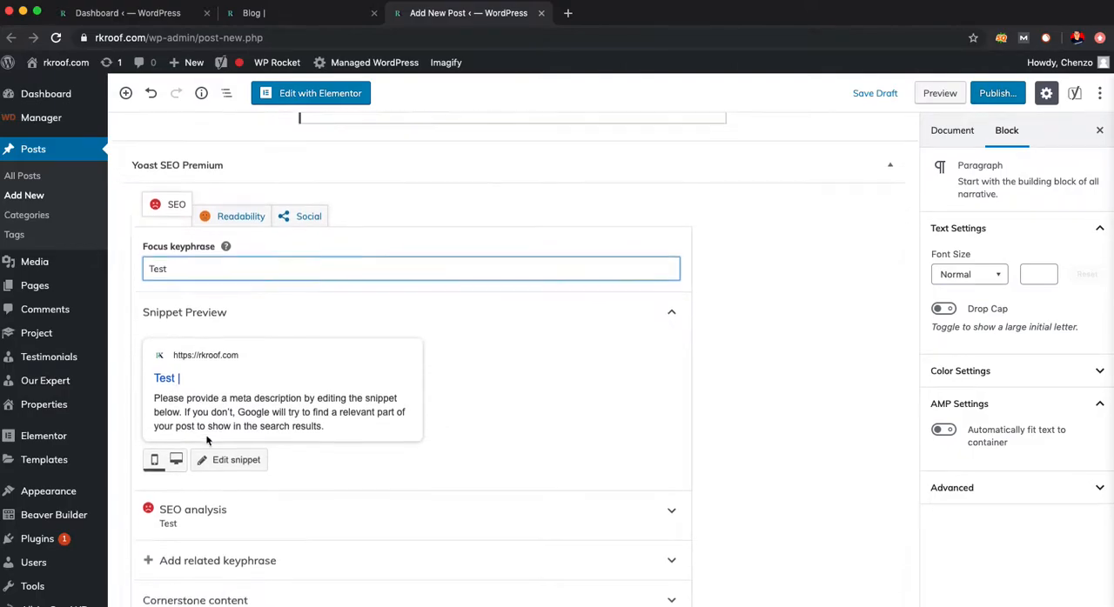
{"action": "scroll", "coordinate": [220, 440], "scroll_direction": "down", "scroll_amount": 2}
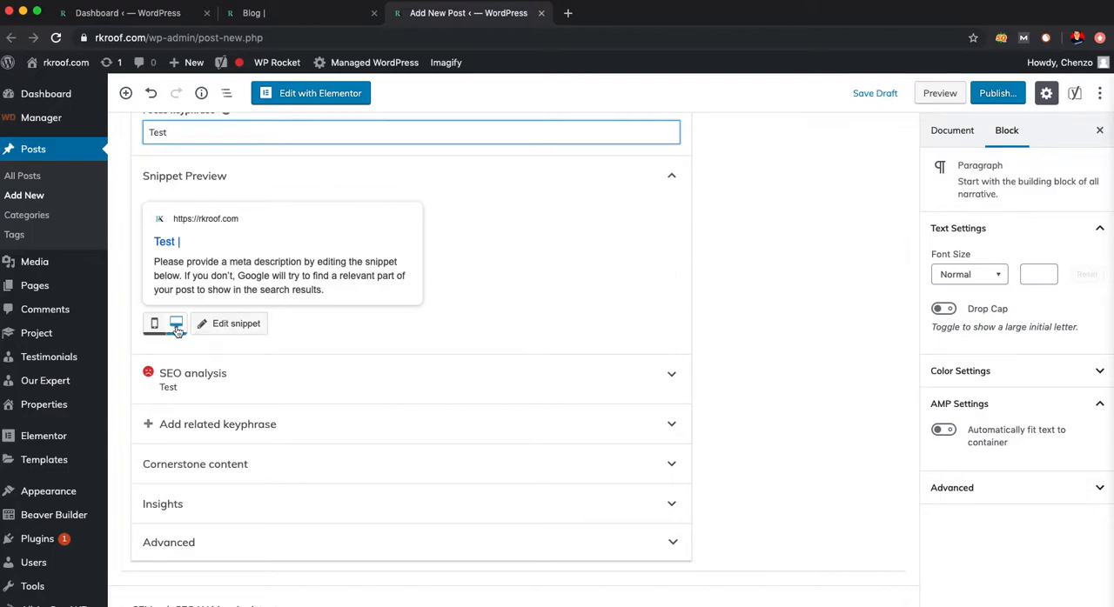
{"action": "scroll", "coordinate": [288, 356], "scroll_direction": "down", "scroll_amount": 2}
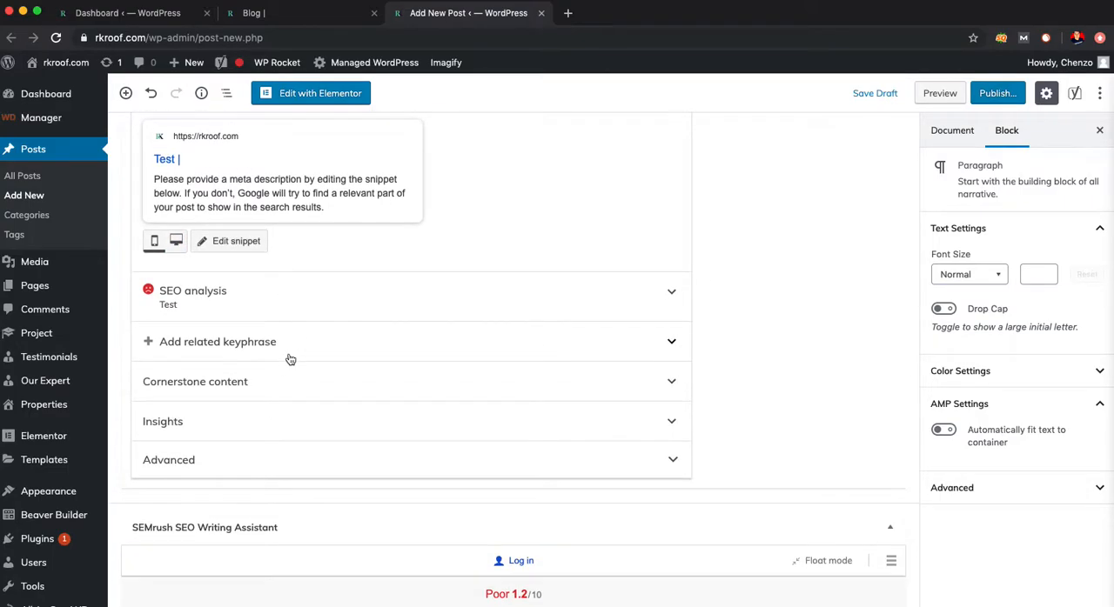
{"action": "scroll", "coordinate": [295, 371], "scroll_direction": "down", "scroll_amount": 1}
{"action": "scroll", "coordinate": [295, 371], "scroll_direction": "up", "scroll_amount": 1}
{"action": "scroll", "coordinate": [295, 372], "scroll_direction": "down", "scroll_amount": 1}
{"action": "scroll", "coordinate": [295, 371], "scroll_direction": "up", "scroll_amount": 5}
{"action": "scroll", "coordinate": [294, 372], "scroll_direction": "up", "scroll_amount": 1}
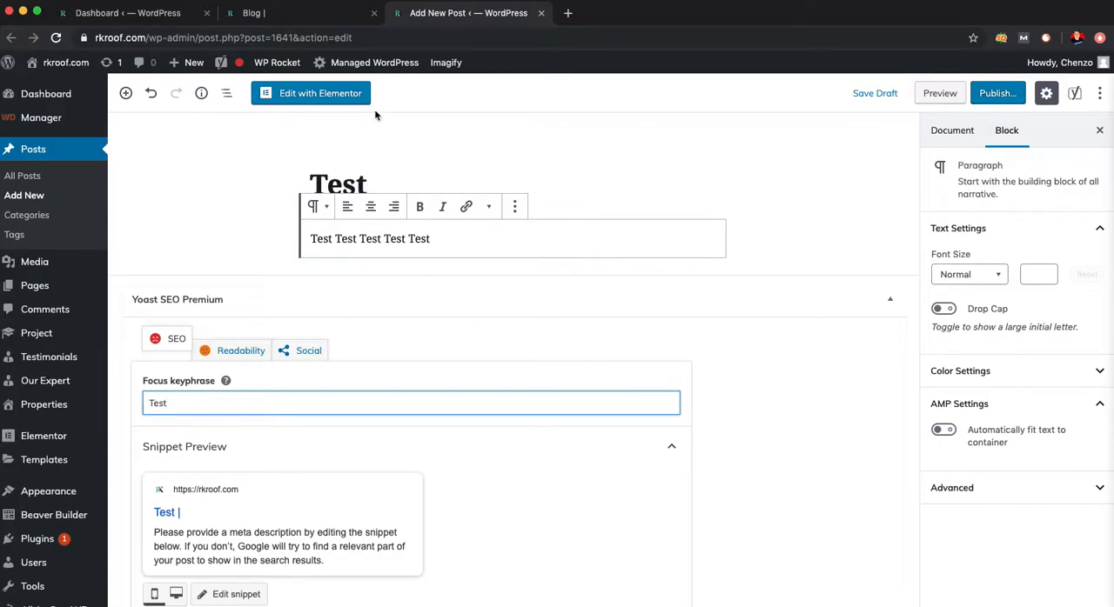
- Check the Categories box on the live Blog page, and open the post Categories management page in a separate tab
{"action": "left_click", "coordinate": [343, 16]}
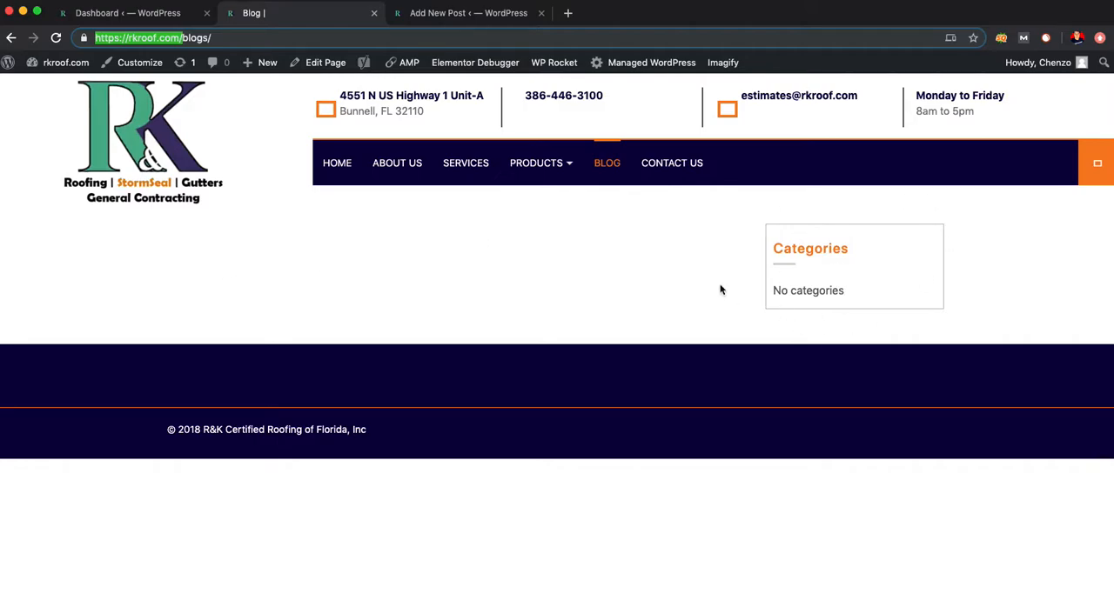
{"action": "mouse_move", "coordinate": [509, 50]}
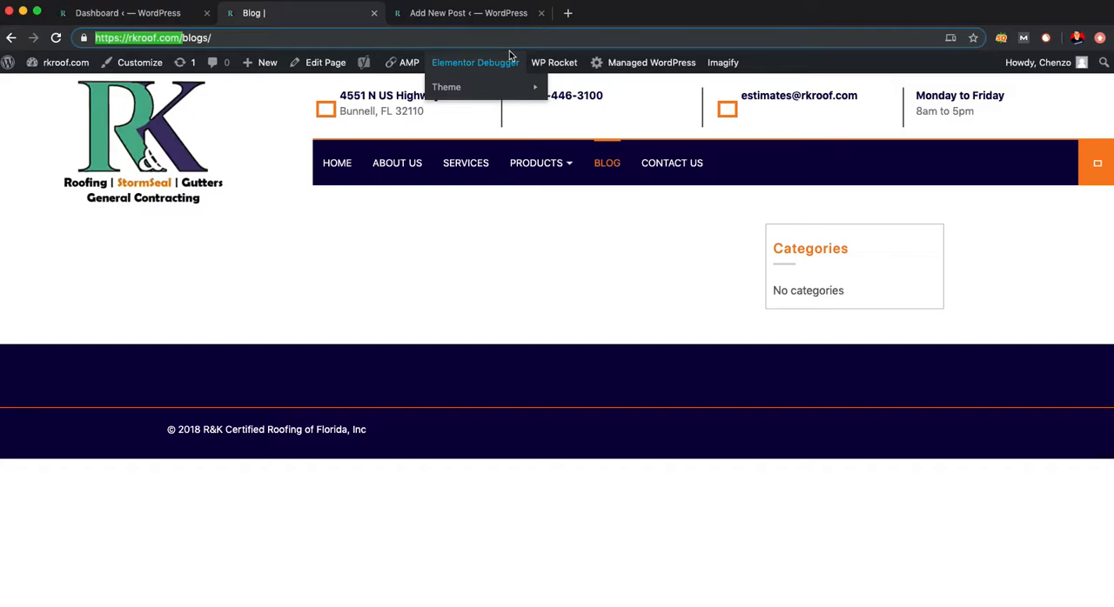
{"action": "left_click", "coordinate": [177, 19]}
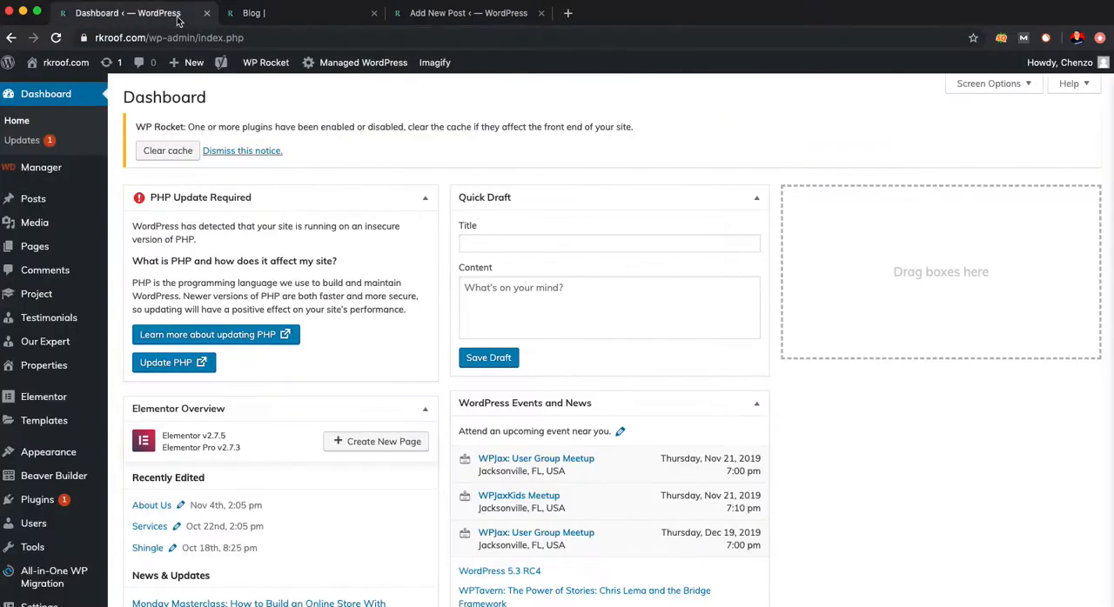
{"action": "mouse_move", "coordinate": [69, 205]}
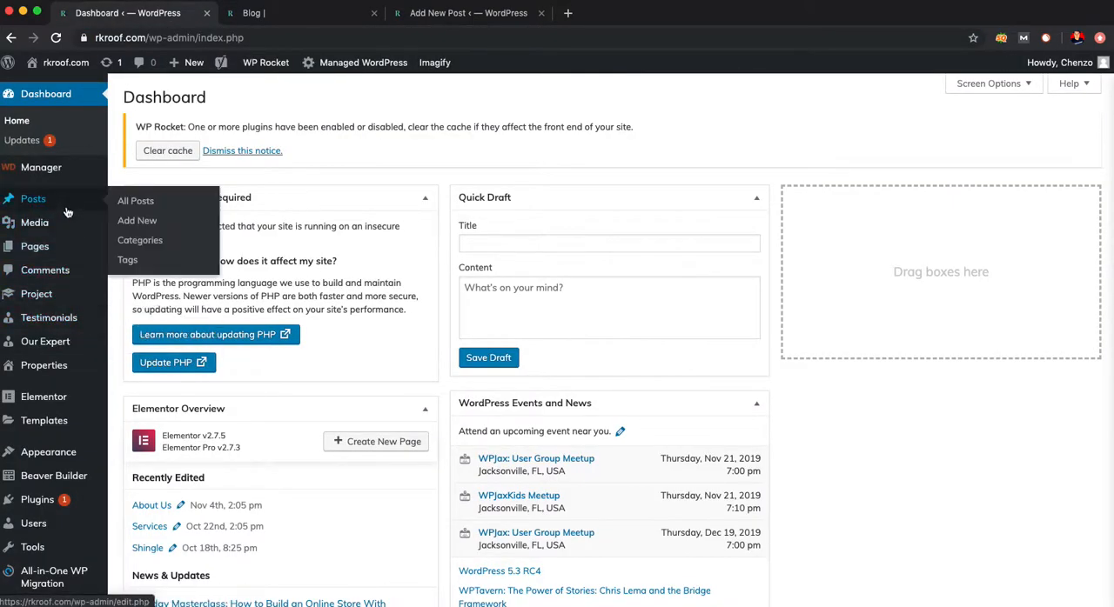
{"action": "left_click", "coordinate": [147, 247], "text": "super"}
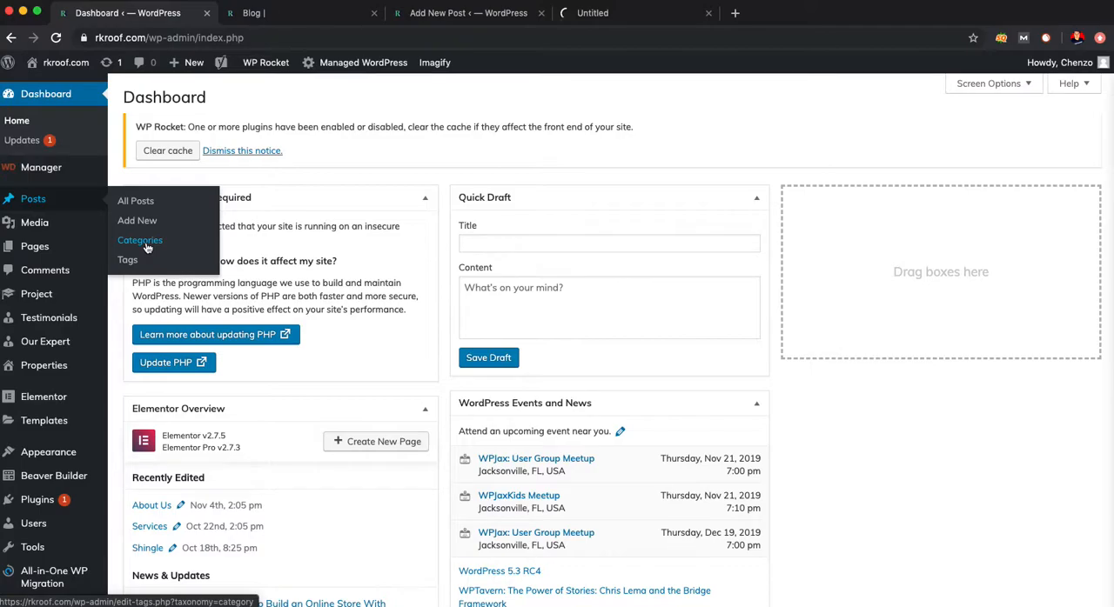
{"action": "left_click", "coordinate": [584, 17]}
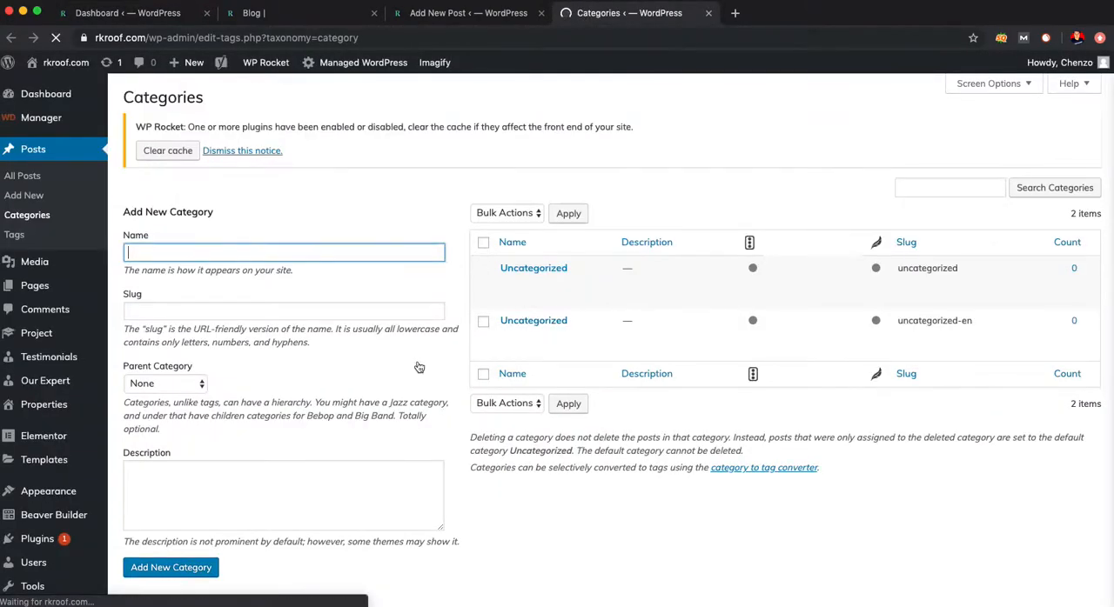
- Bulk-delete the non-default Uncategorized category with the slug uncategorized-en
{"action": "left_click", "coordinate": [483, 243]}
{"action": "left_click", "coordinate": [517, 218]}
{"action": "left_click", "coordinate": [517, 225]}
{"action": "left_click", "coordinate": [570, 216]}
{"action": "mouse_move", "coordinate": [517, 285]}
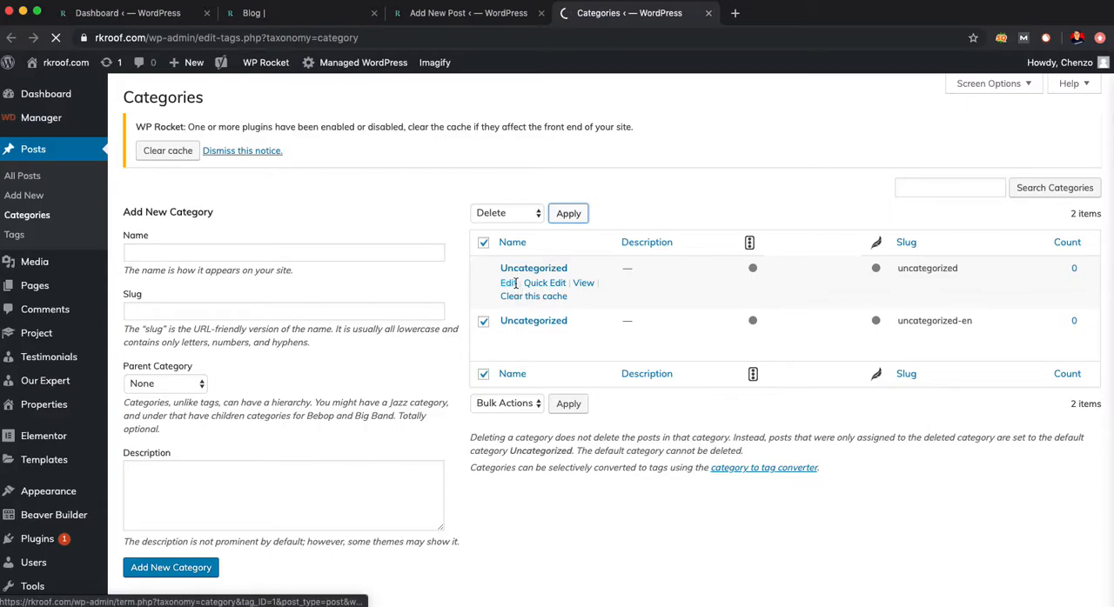
- Enter "Metal Roofing" as both the name and the slug of a new category
{"action": "scroll", "coordinate": [461, 294], "scroll_direction": "down", "scroll_amount": 3}
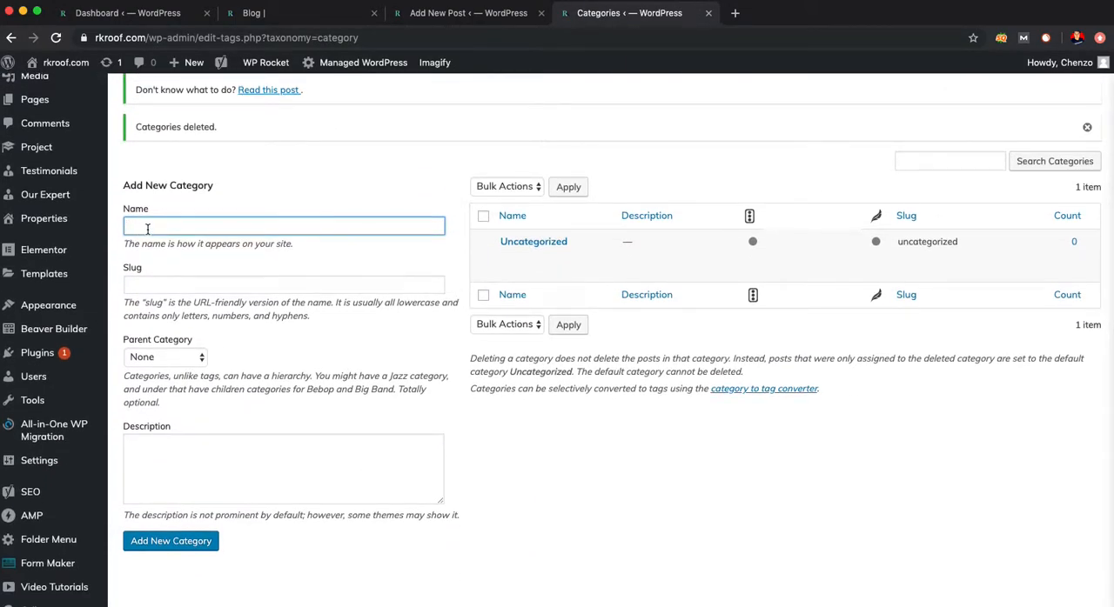
{"action": "type", "text": "Metal Roofing"}
{"action": "key", "text": "super+a"}
{"action": "key", "text": "super+c"}
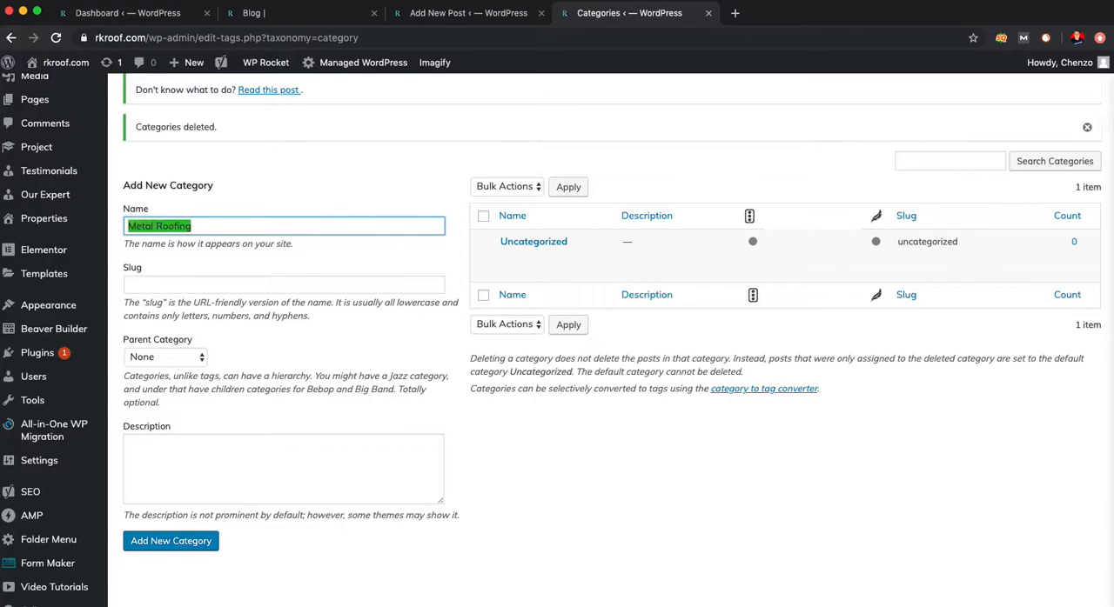
{"action": "left_click", "coordinate": [170, 285]}
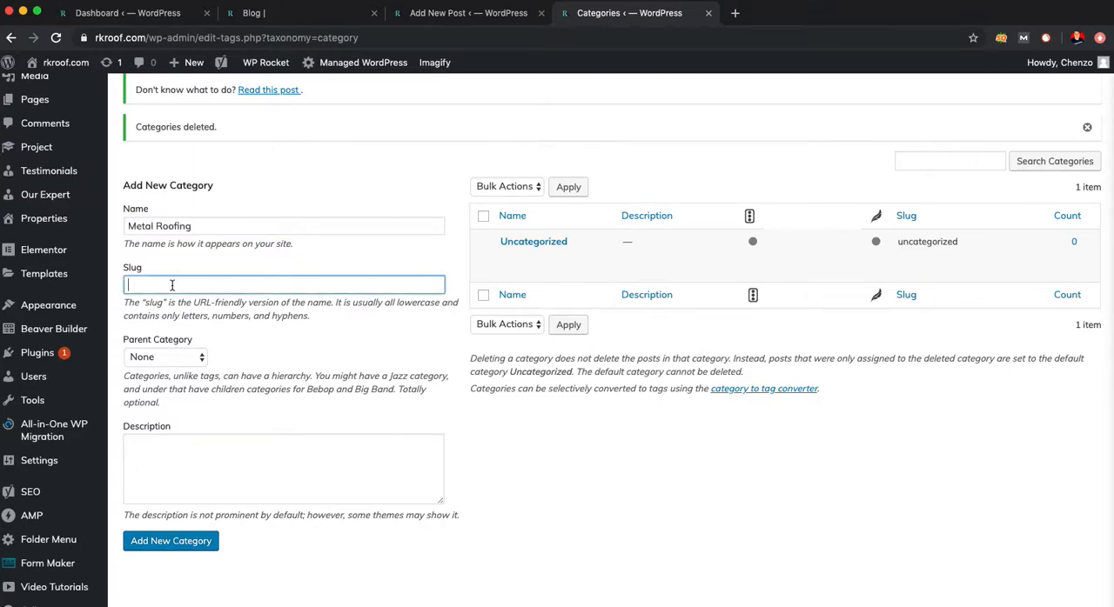
{"action": "key", "text": "super+v"}
- Enter the description "Metal Roofing for residential and or commercial." and add the Metal Roofing category with no parent
{"action": "left_click", "coordinate": [212, 451]}
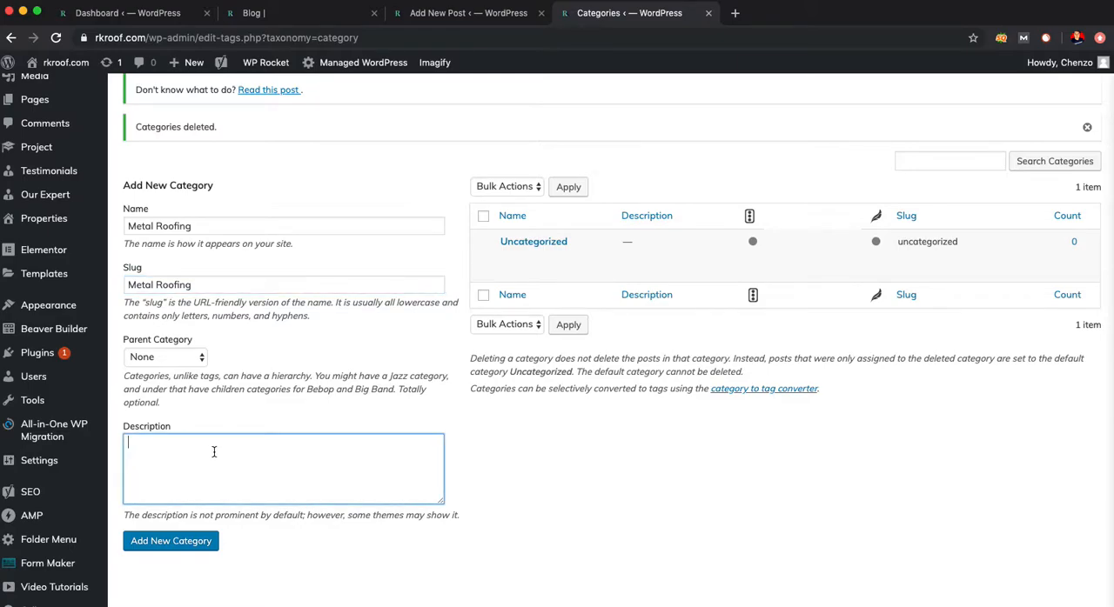
{"action": "key", "text": "super+v"}
{"action": "type", "text": "for residential and o"}
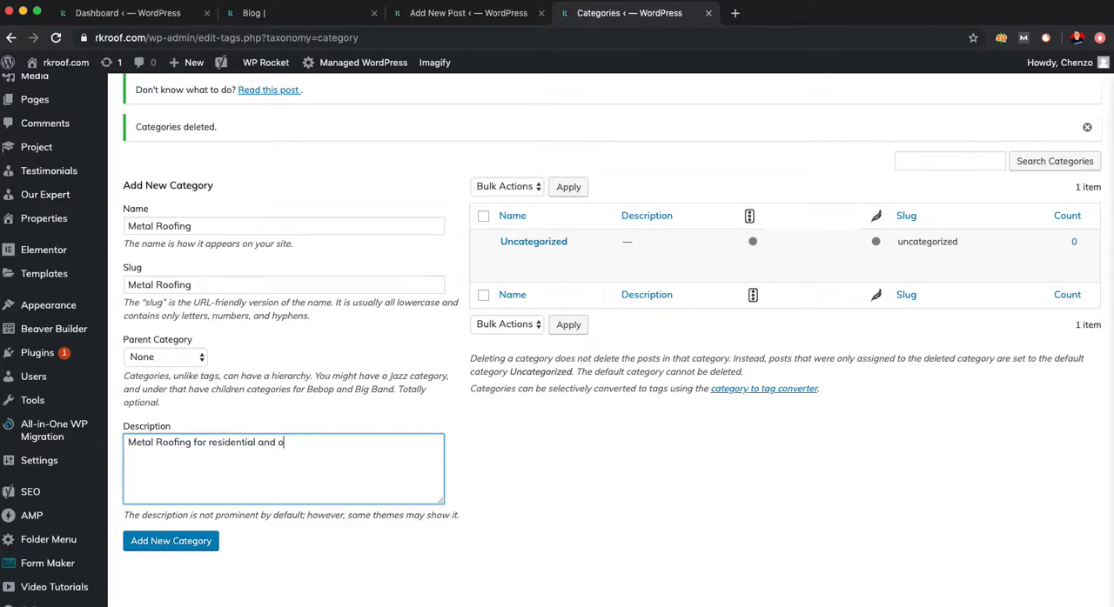
{"action": "type", "text": "r commercial."}
{"action": "left_click_drag", "start_coordinate": [194, 444], "coordinate": [69, 424]}
{"action": "left_click", "coordinate": [232, 376]}
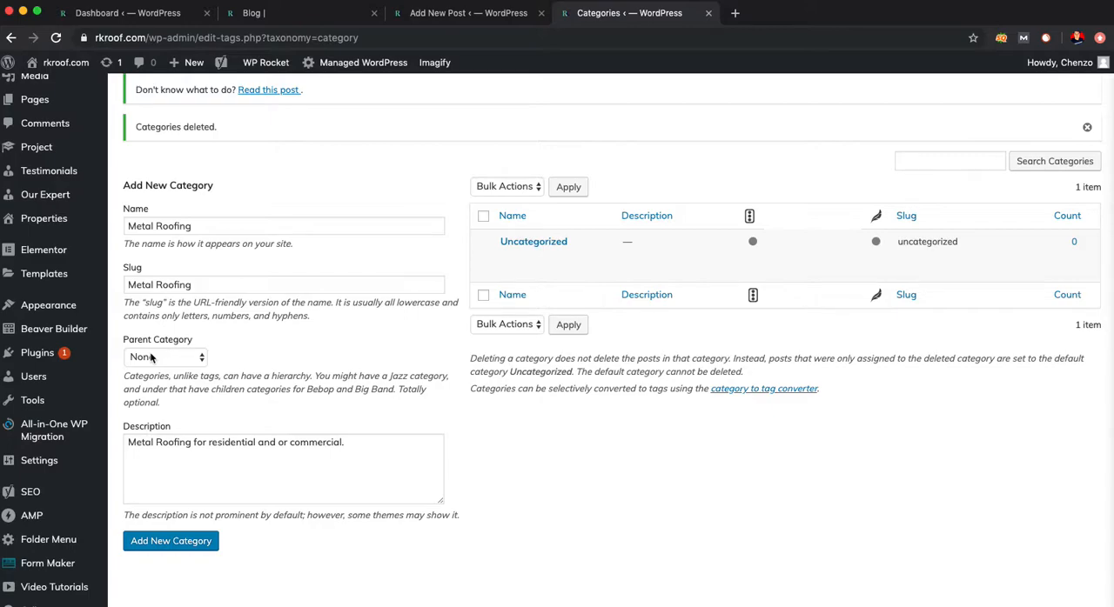
{"action": "left_click", "coordinate": [177, 554]}
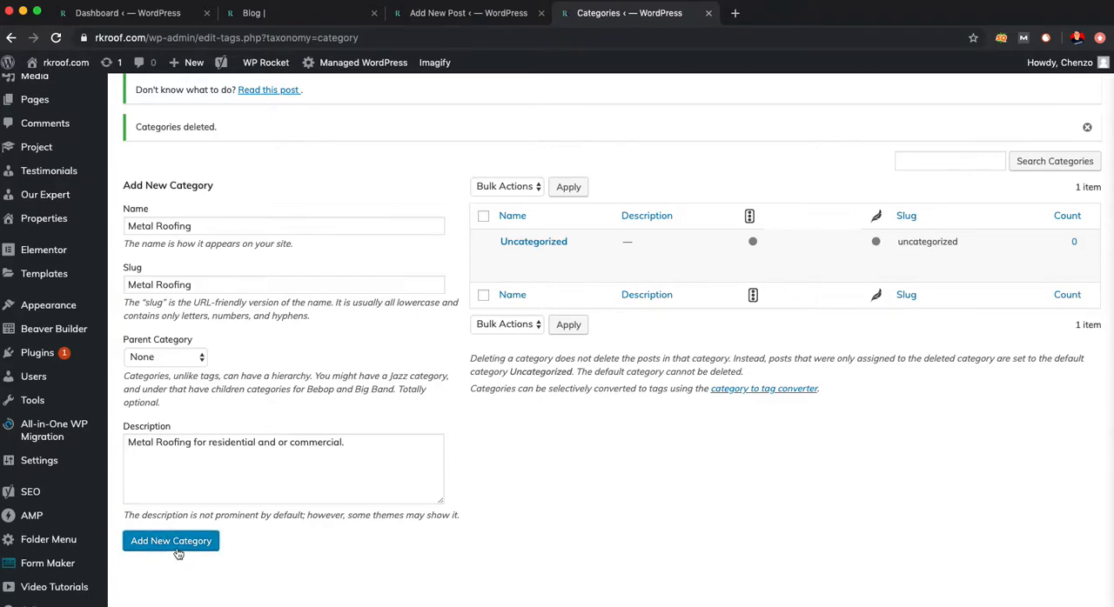